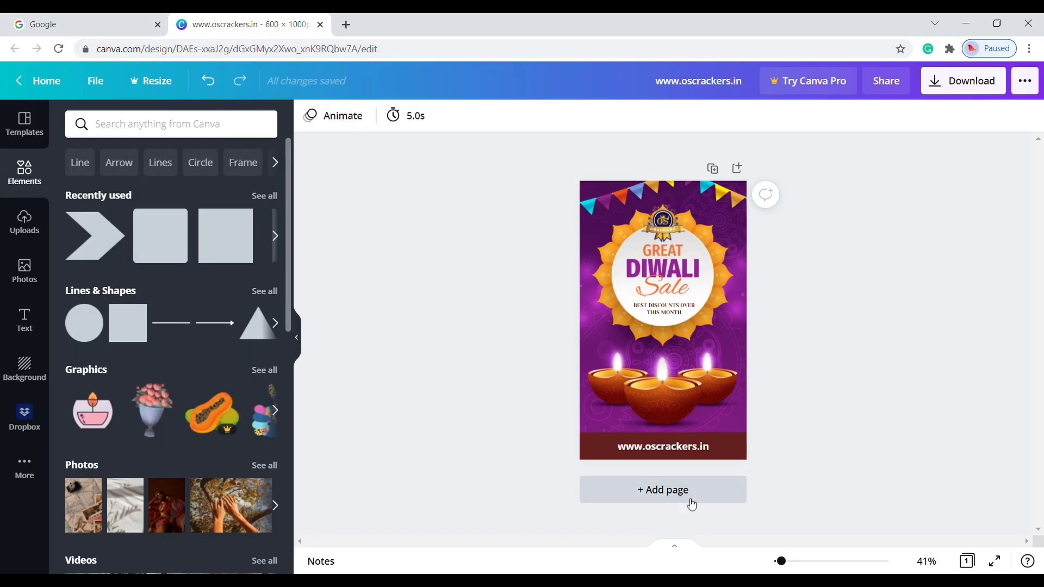
left_click_drag(782, 564, 790, 566)
scroll(791, 478, "down", 3)
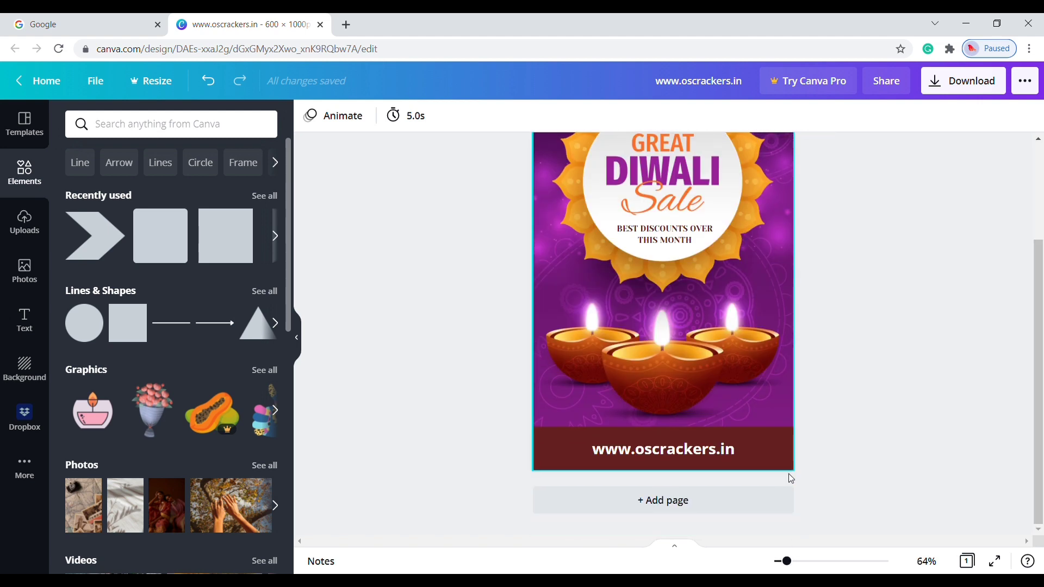
left_click(762, 460)
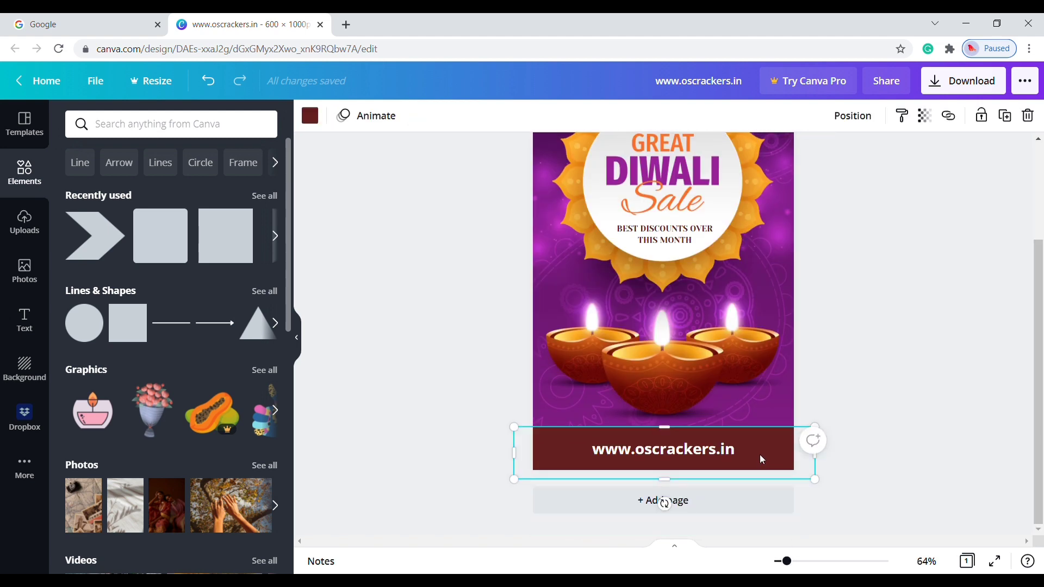
scroll(761, 459, "up", 2)
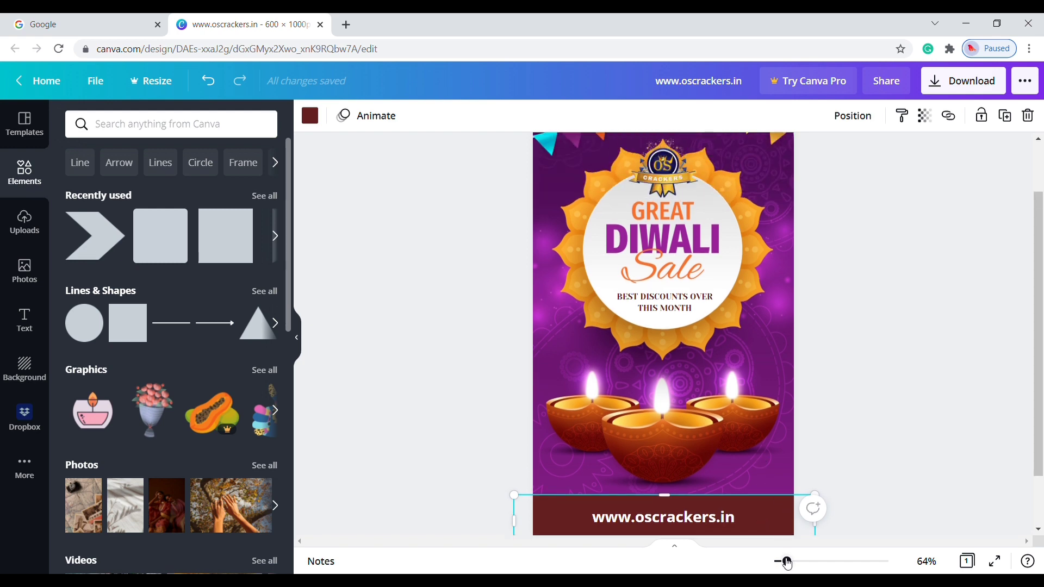
left_click_drag(787, 563, 782, 562)
left_click(810, 424)
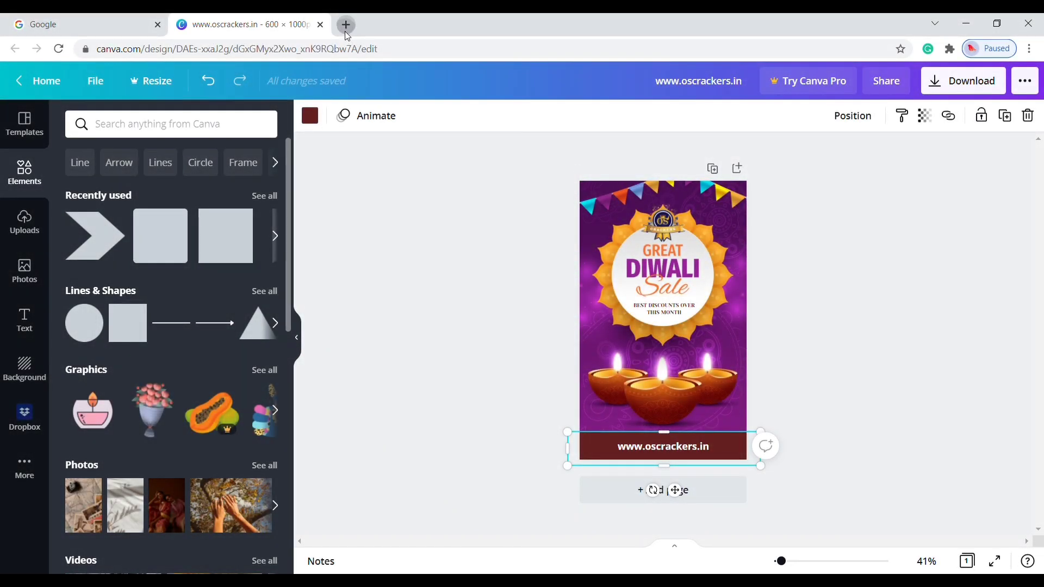
- Search 'chrome web store' in a new Chrome tab and open the Chrome Web Store
left_click(346, 33)
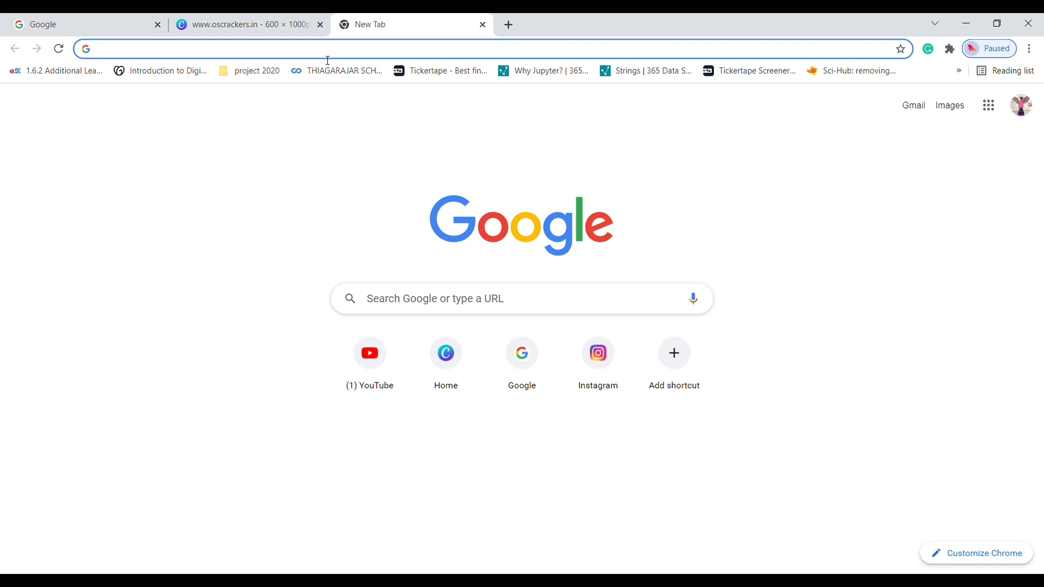
type("chrome we")
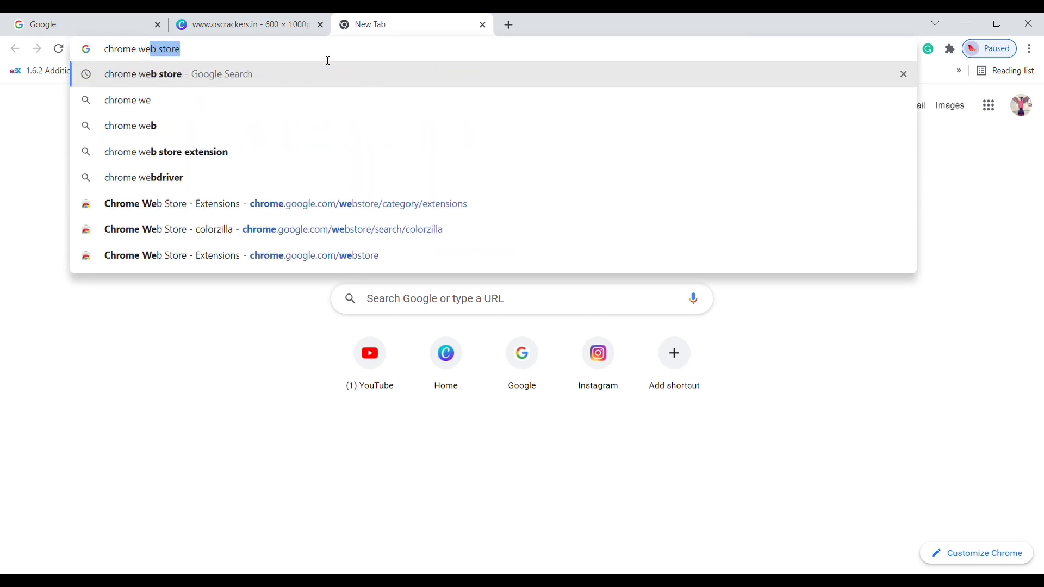
key("Return")
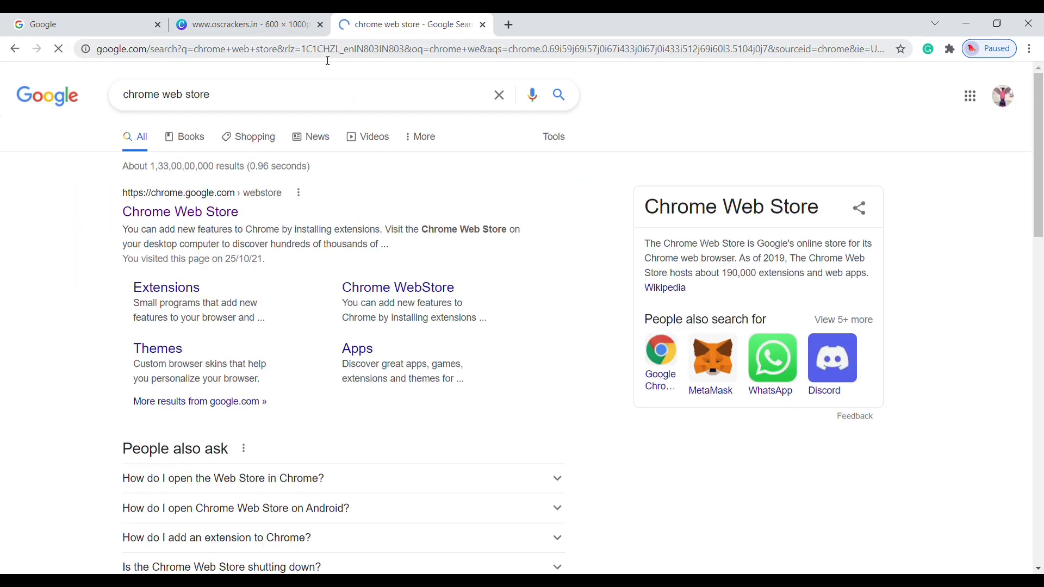
left_click(226, 217)
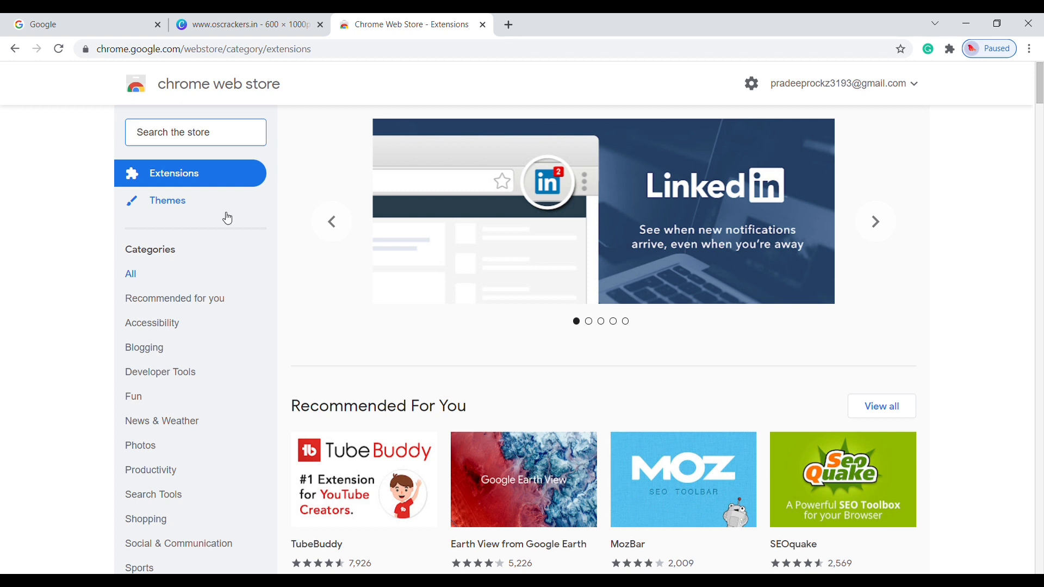
- Find ColorZilla in the Chrome Web Store, add it to Chrome, and return to the Canva tab
type("colorzi")
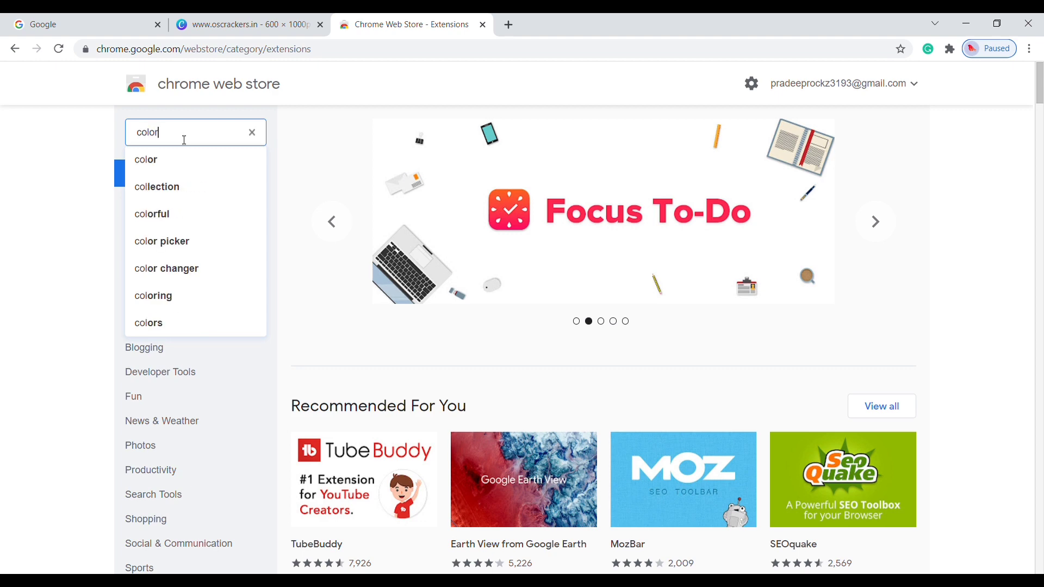
left_click(184, 161)
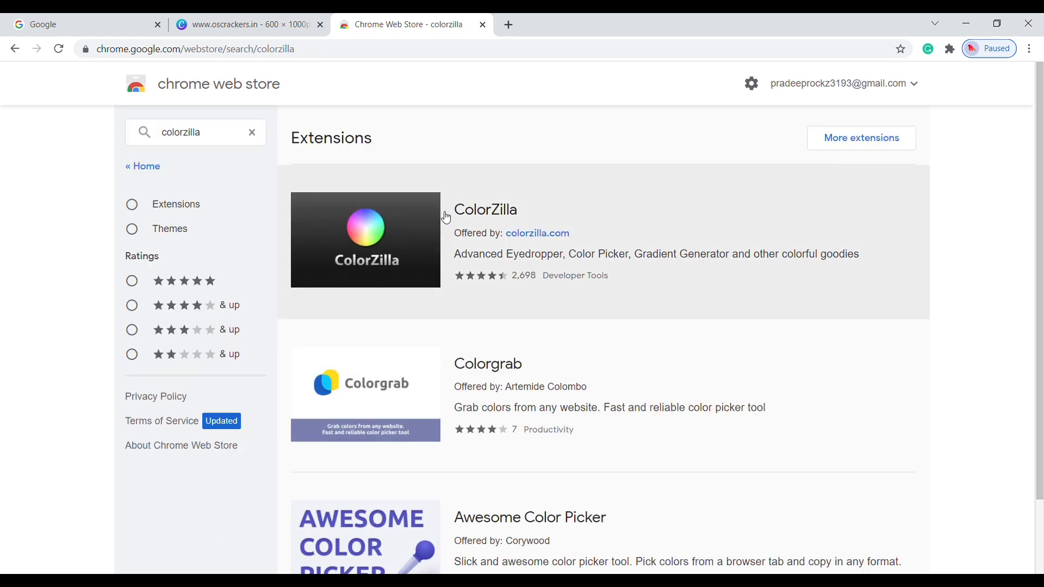
left_click(475, 217)
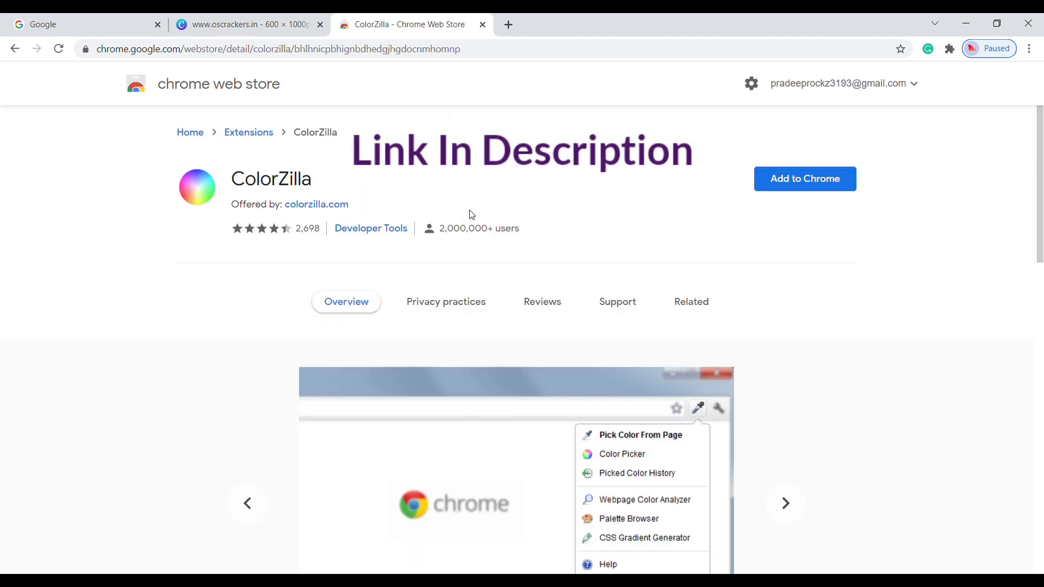
left_click(778, 188)
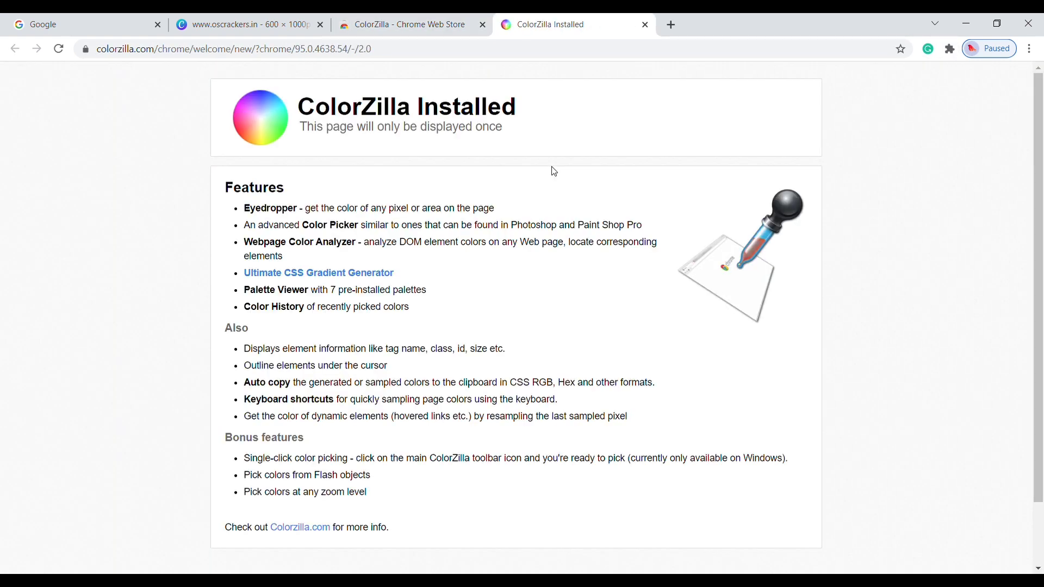
left_click(266, 23)
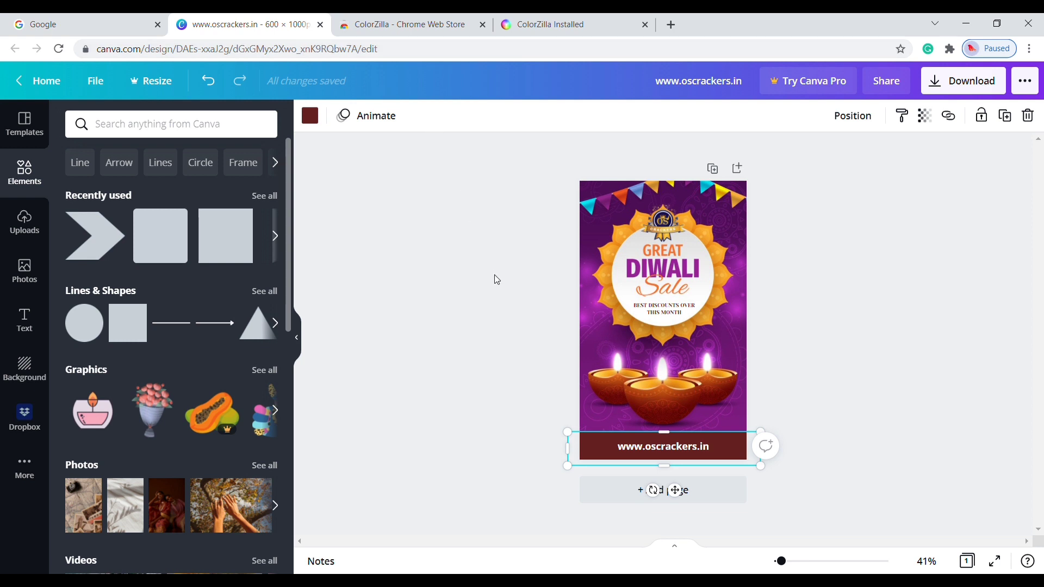
- Sample the orange #EEA12D from the poster artwork with ColorZilla's eyedropper
left_click(526, 332)
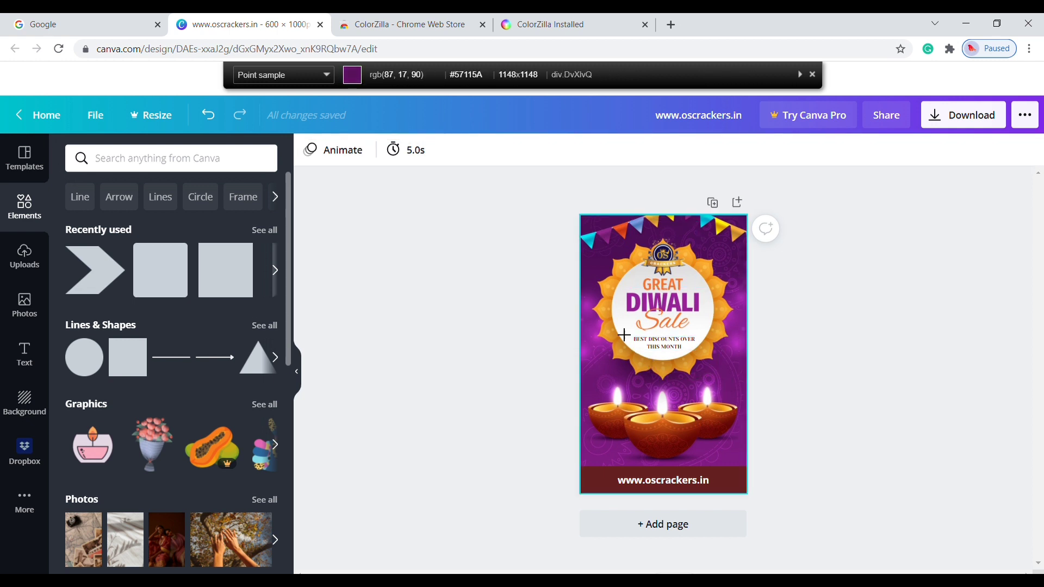
left_click(730, 322)
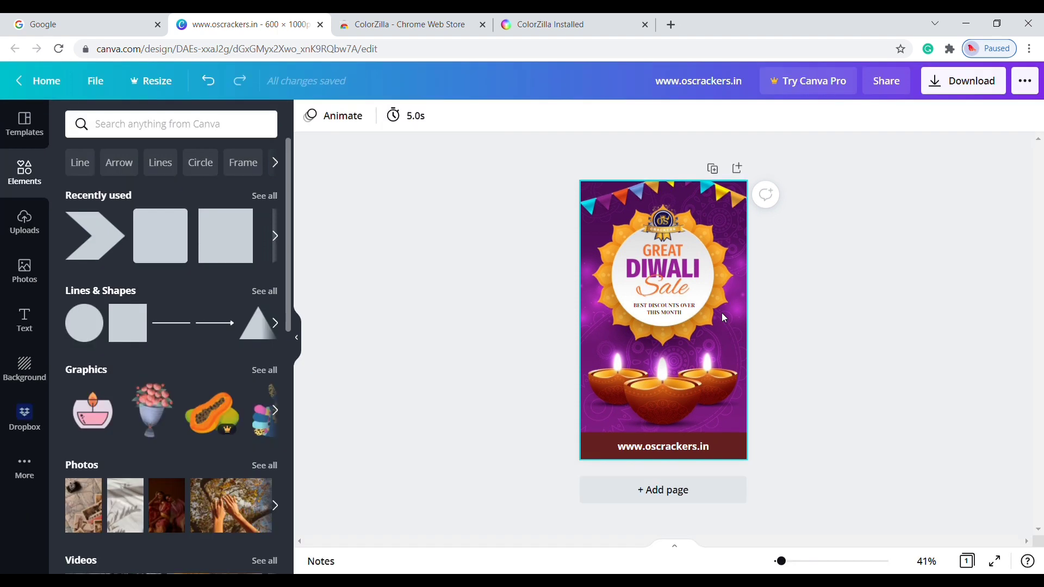
- Give the footer bar a new custom colour by pasting the sampled hex #EEA12D
left_click(736, 444)
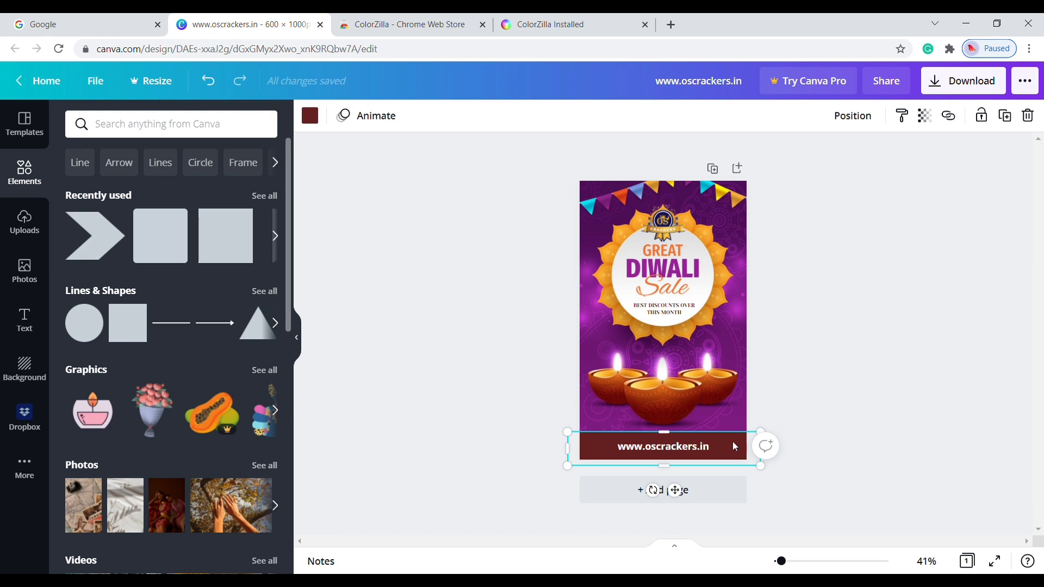
left_click(310, 116)
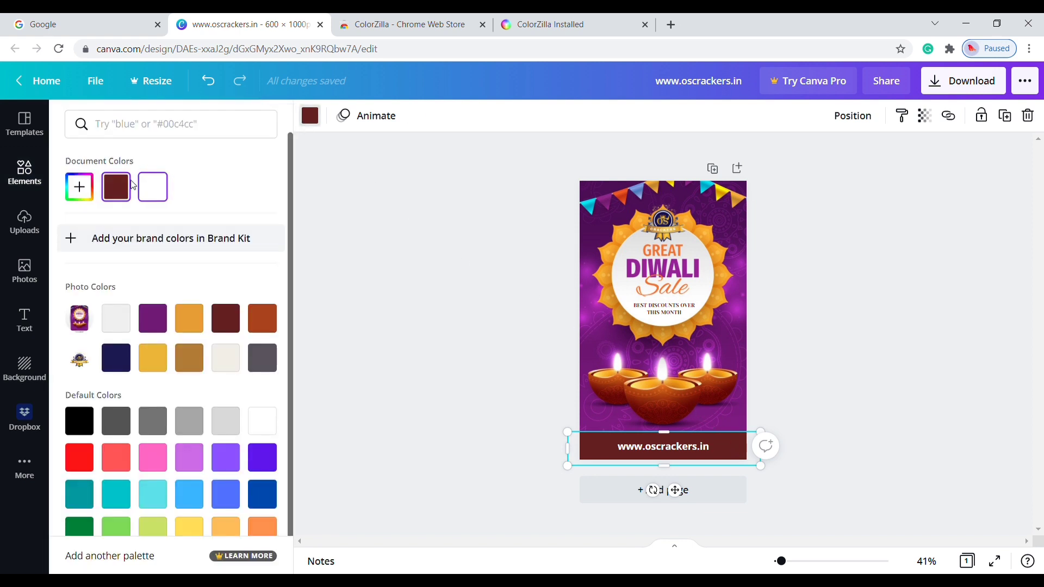
left_click(79, 192)
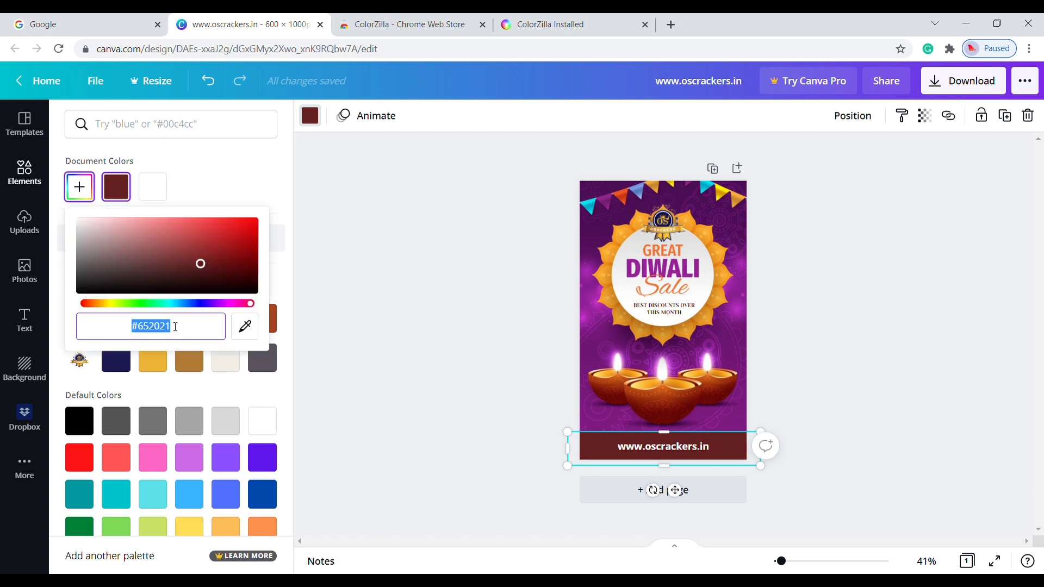
type("#")
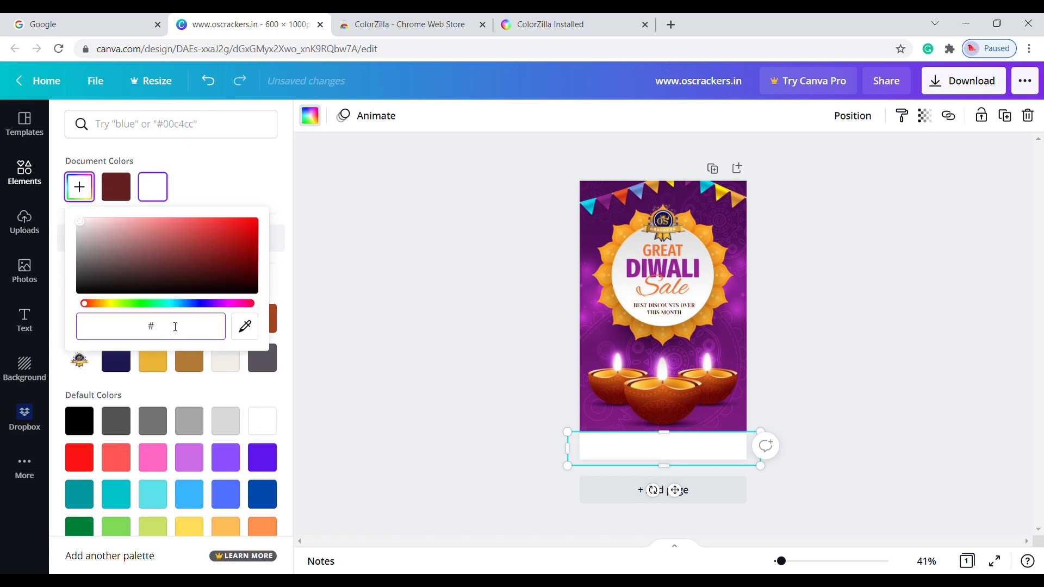
key("ctrl+v")
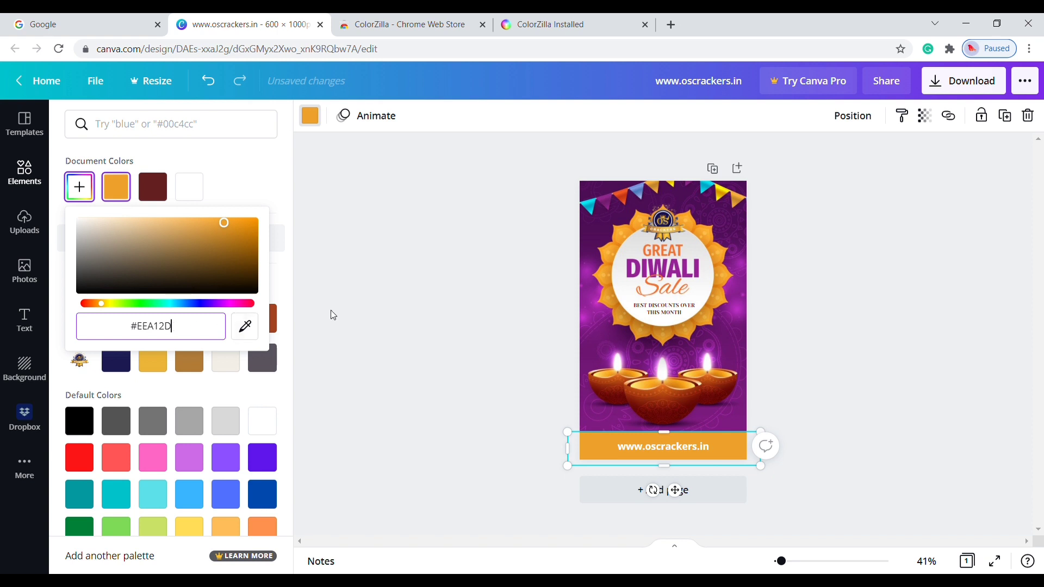
key("Escape")
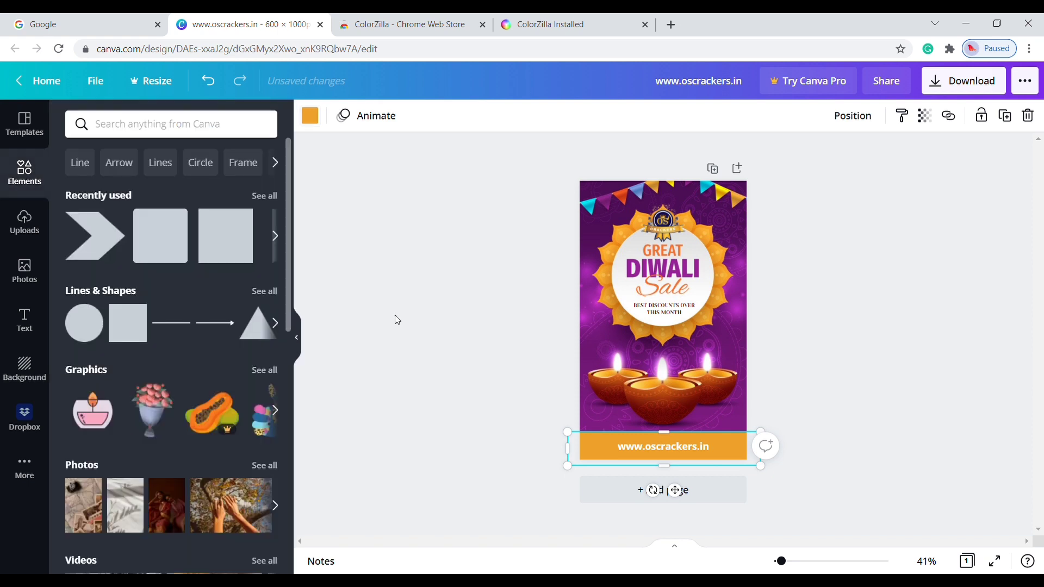
- Apply the maroon Photo Colors swatch to the footer bar, then search 'color shades' in a new tab
left_click(395, 315)
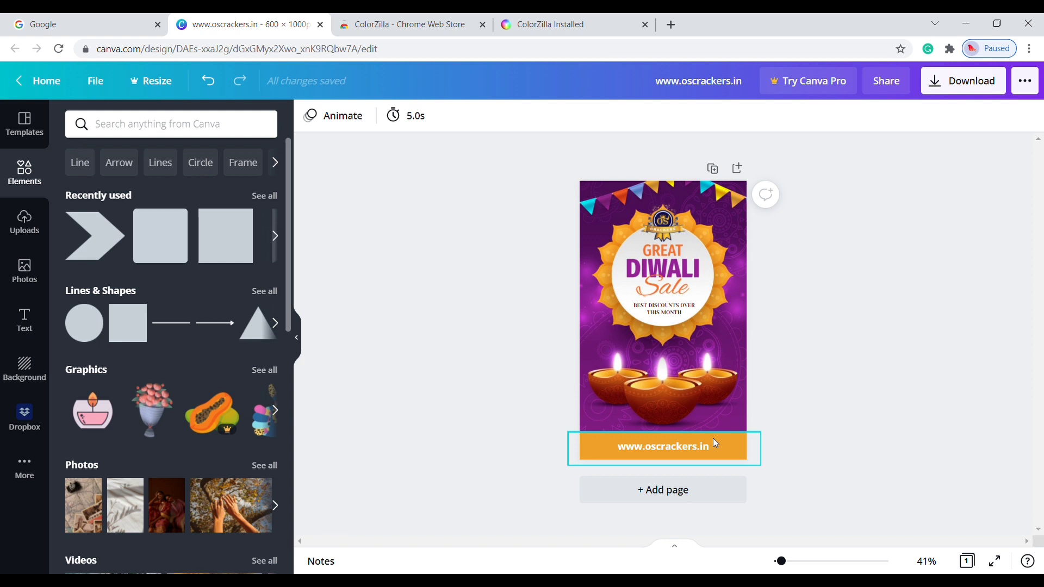
left_click(714, 440)
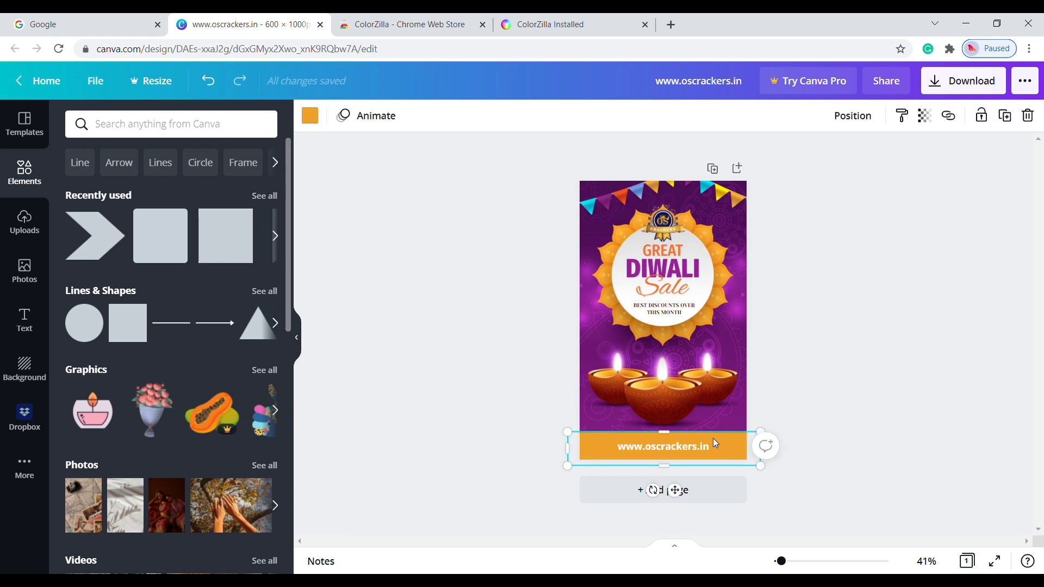
left_click(311, 117)
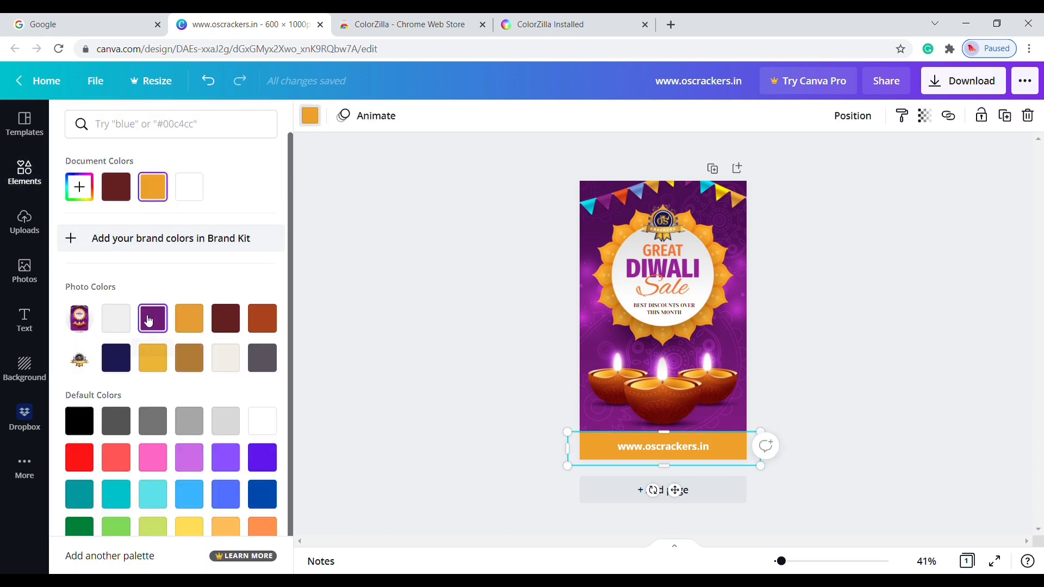
left_click(226, 318)
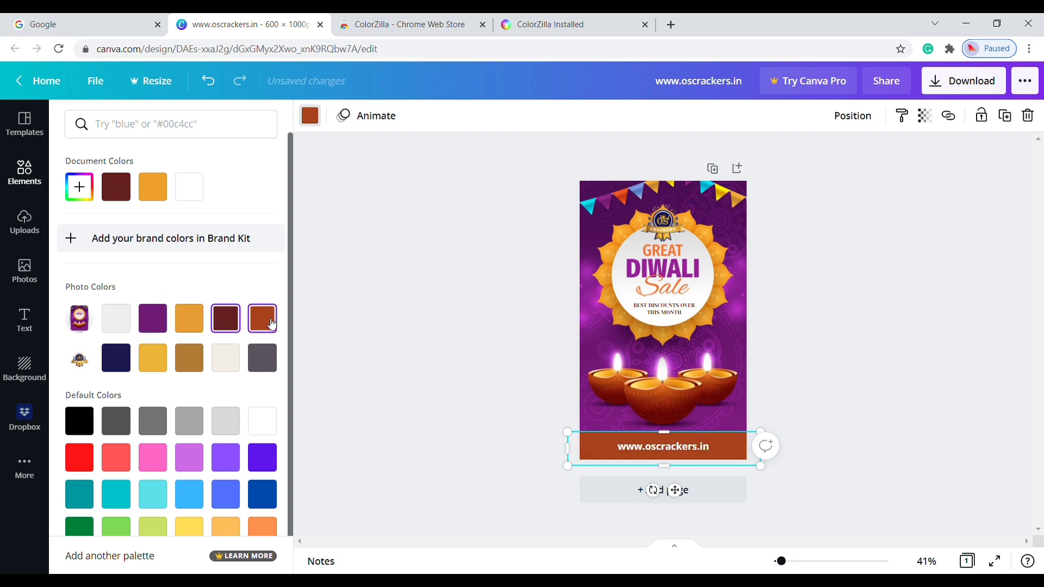
key("ctrl+t")
type("color+")
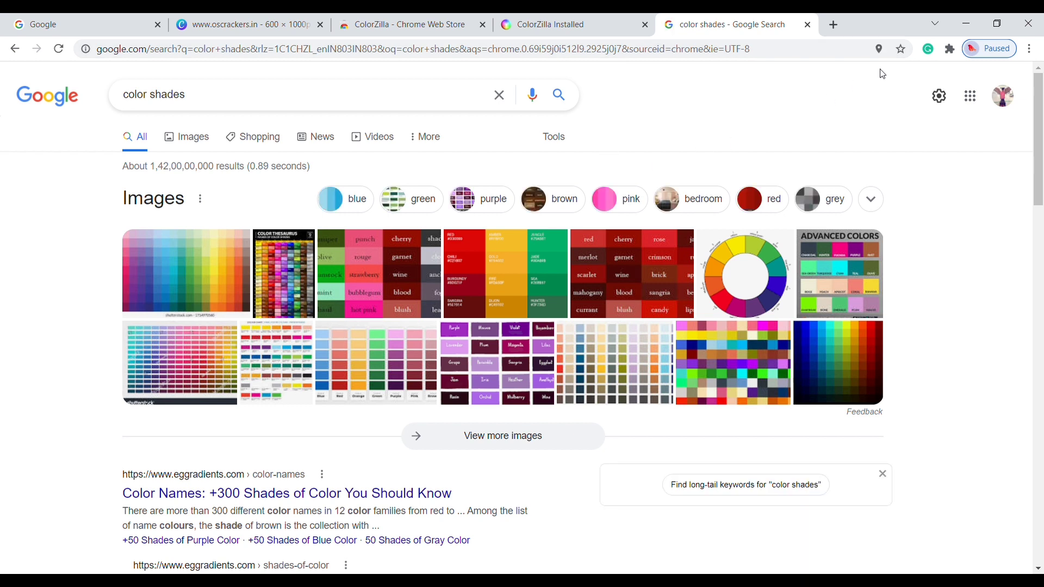
- Activate ColorZilla's eyedropper on the 'color shades' results with Alt+Shift+Z
key("alt+shift+z")
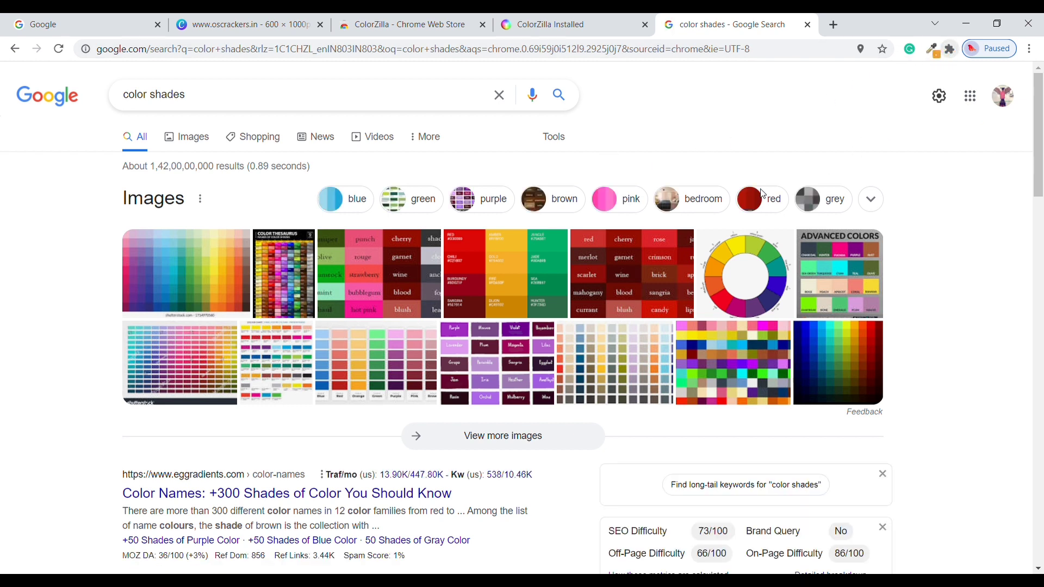